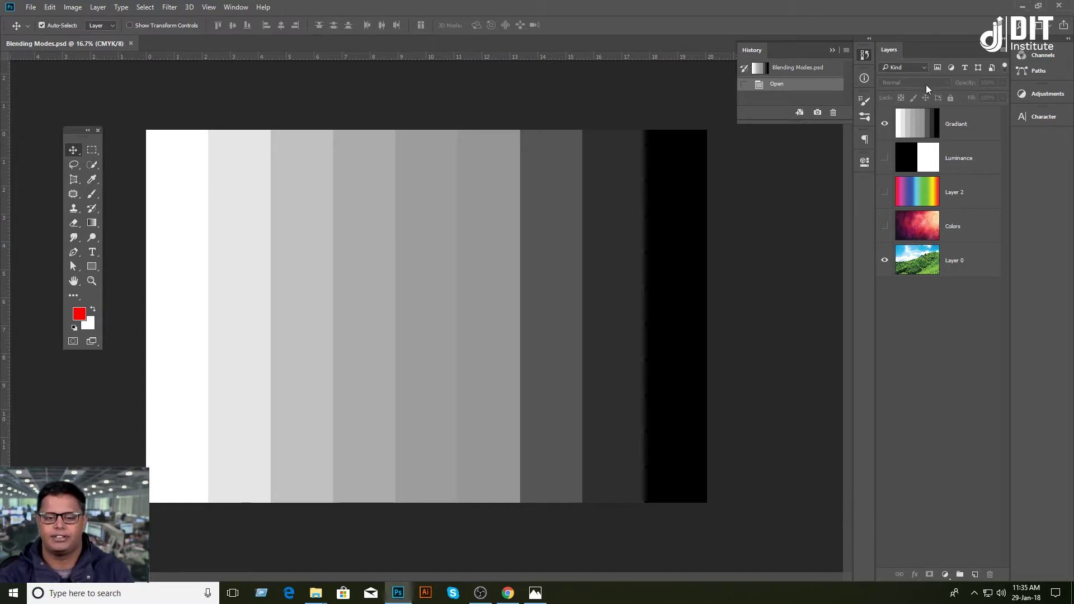
Set the Gradiant layer's blend mode to Pin Light.
left_click(360, 208)
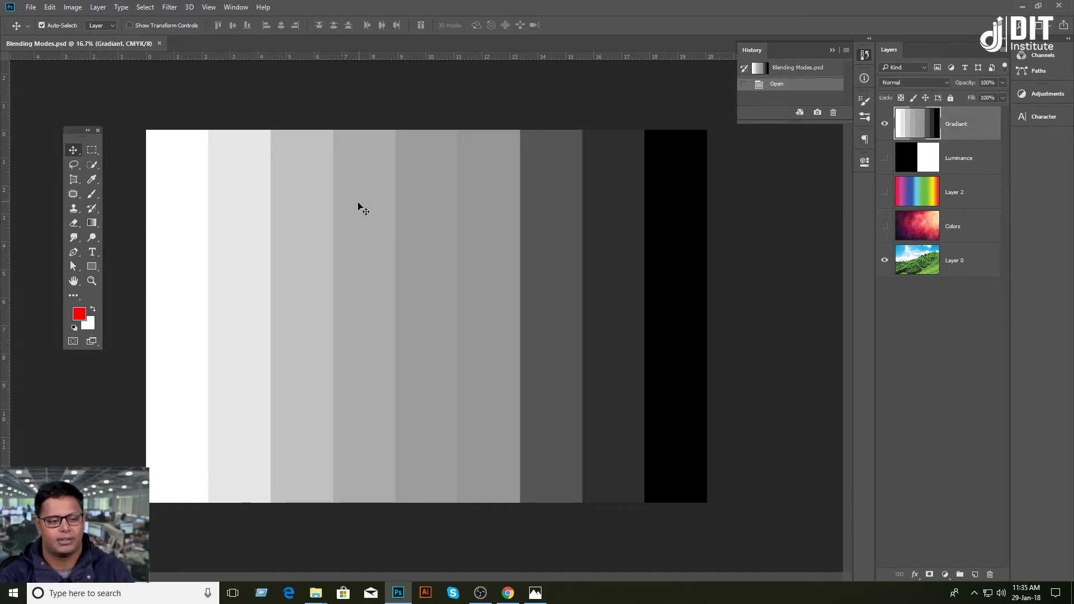
left_click(925, 82)
left_click(897, 226)
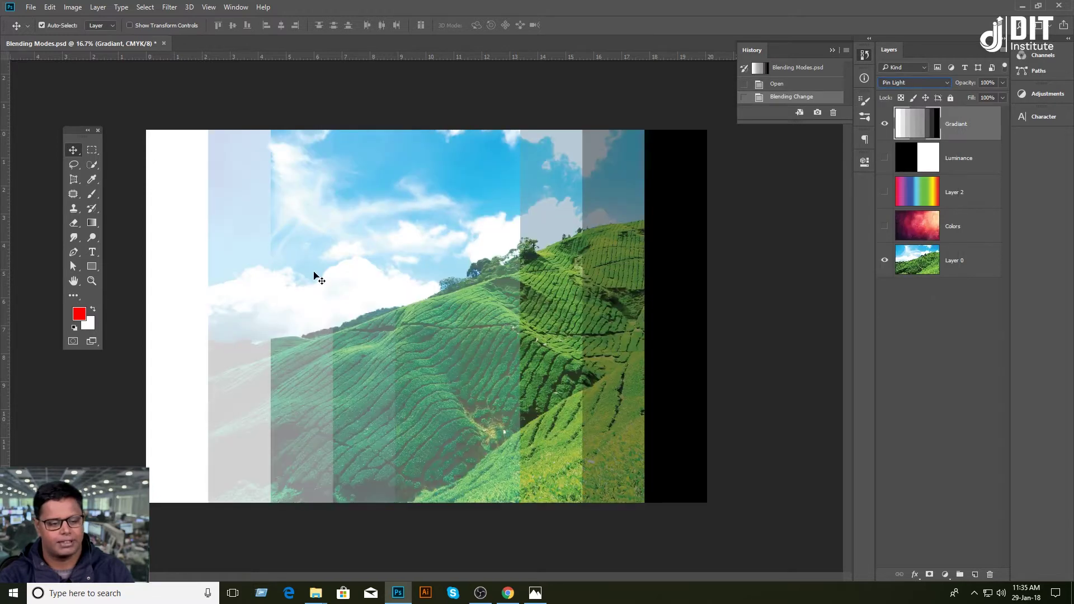
left_click(899, 84)
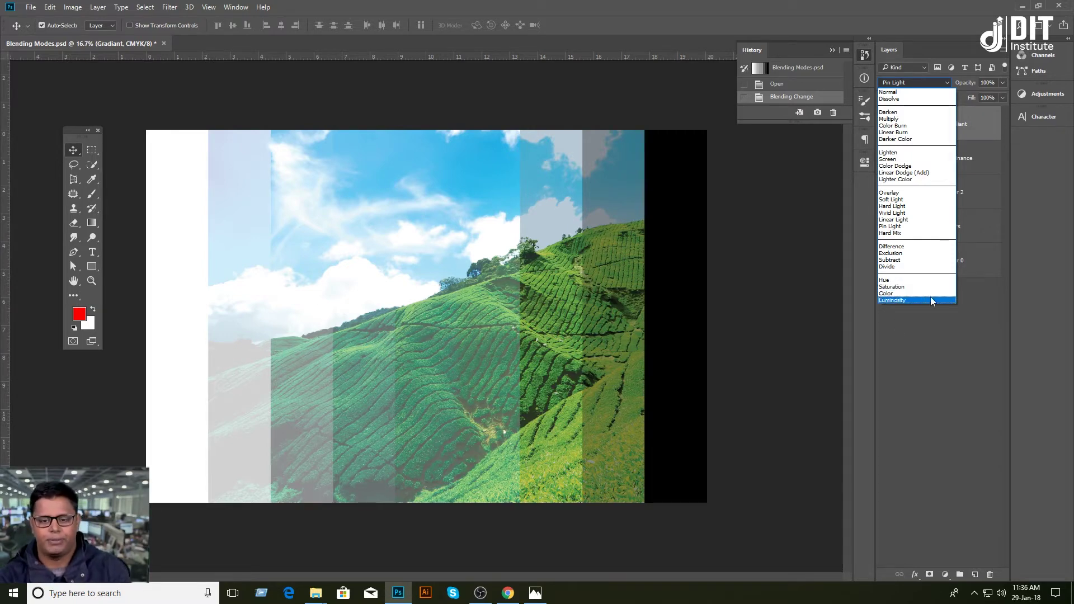
Compare the Layers blend-mode list against the Blending Modes.jpg group chart, then put the chart away.
left_click(535, 592)
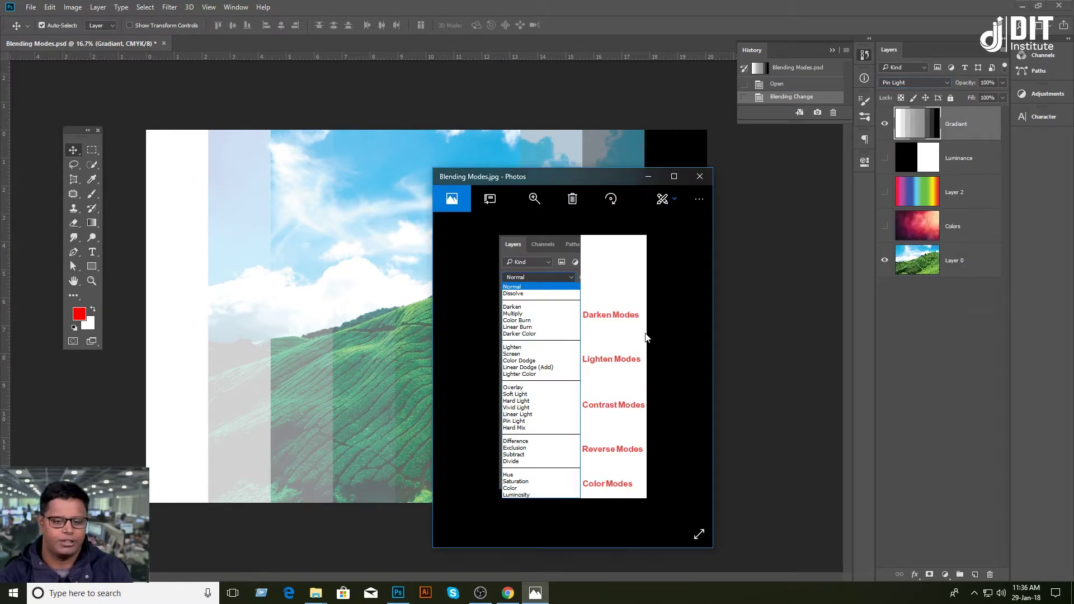
left_click(921, 82)
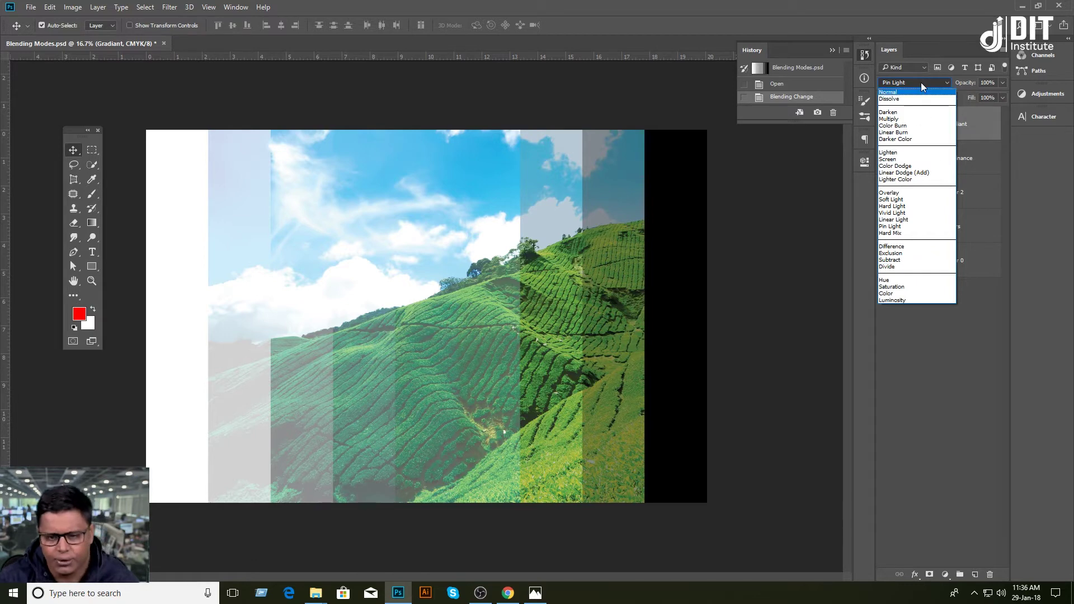
left_click(535, 592)
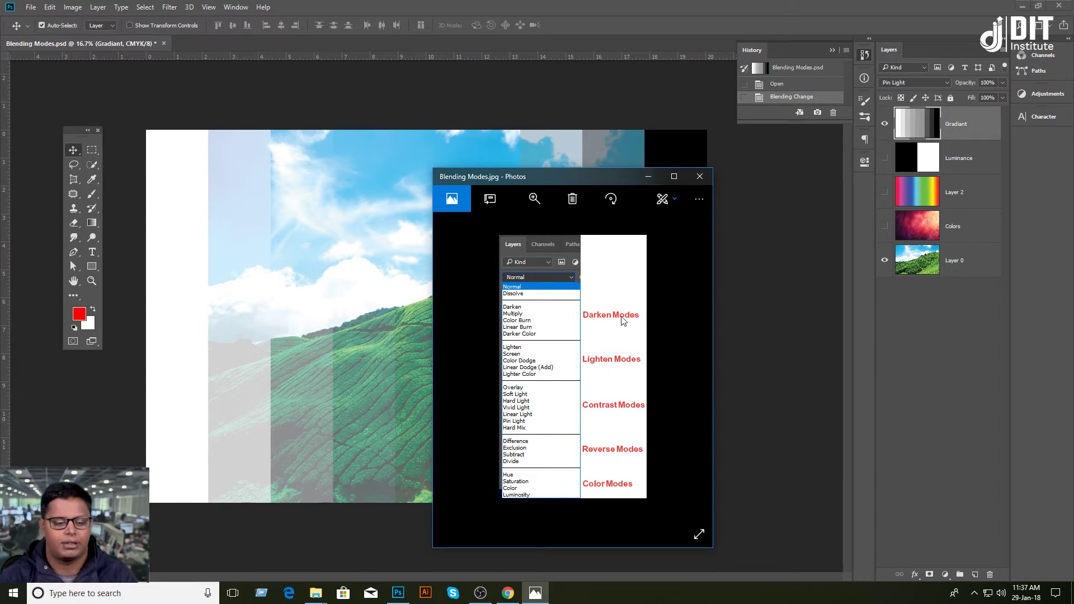
left_click(648, 176)
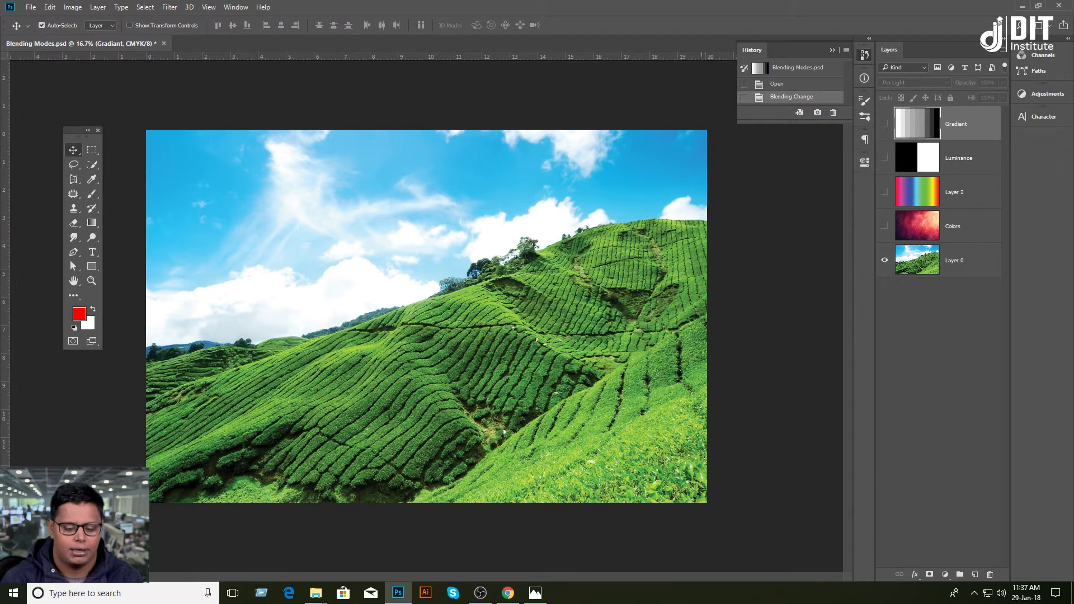
Briefly reopen the blend-mode chart, then put it away to view the canvas.
left_click(536, 593)
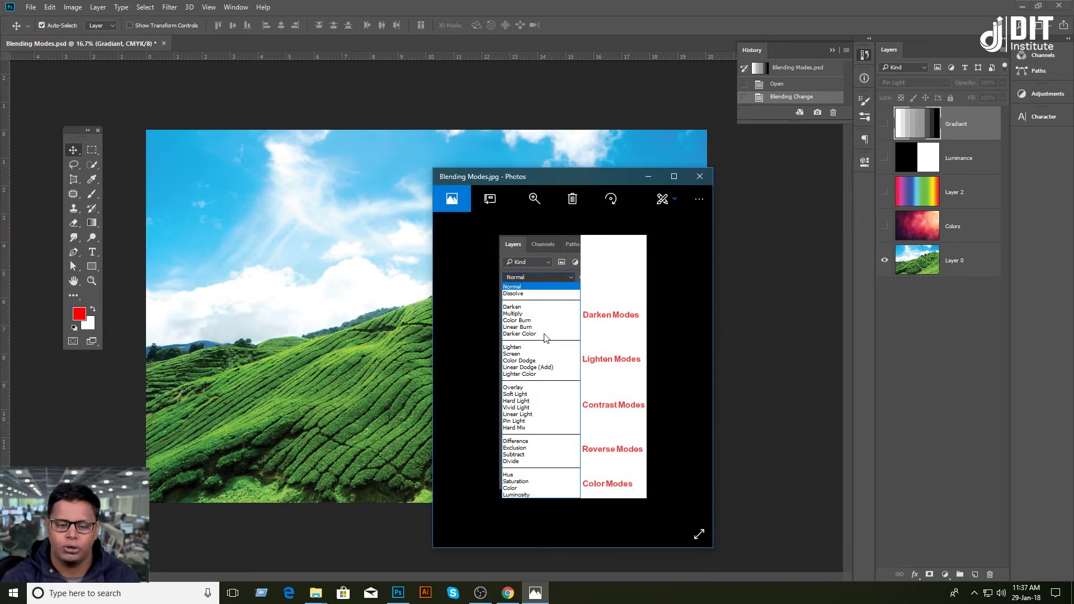
left_click(761, 349)
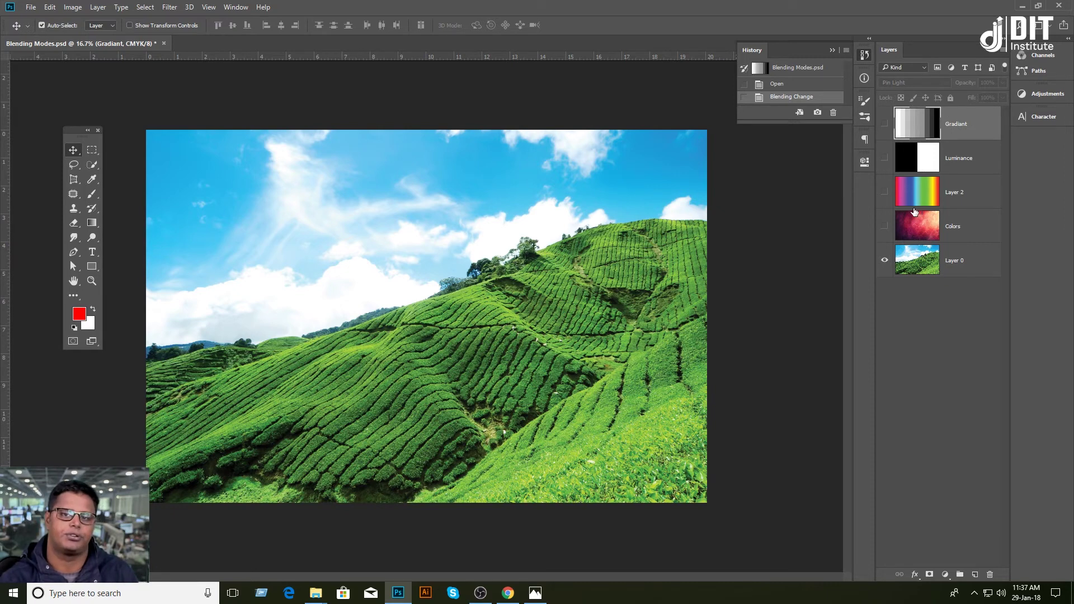
Show the Gradiant layer again, reset it to Normal, then blend it in Darken mode.
left_click(884, 124)
left_click(922, 82)
left_click(898, 95)
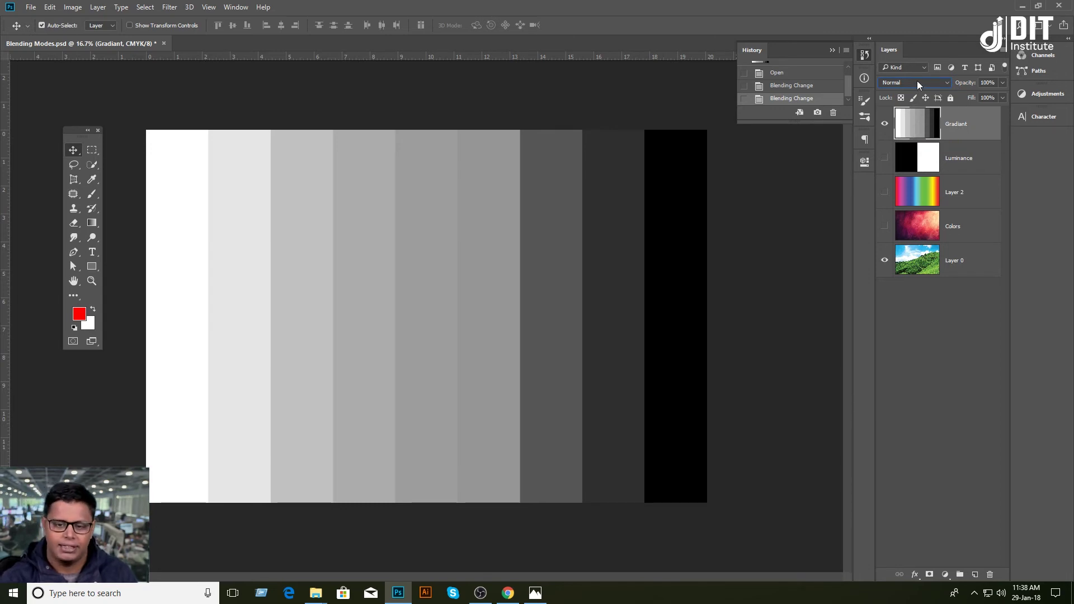
left_click(917, 82)
left_click(914, 113)
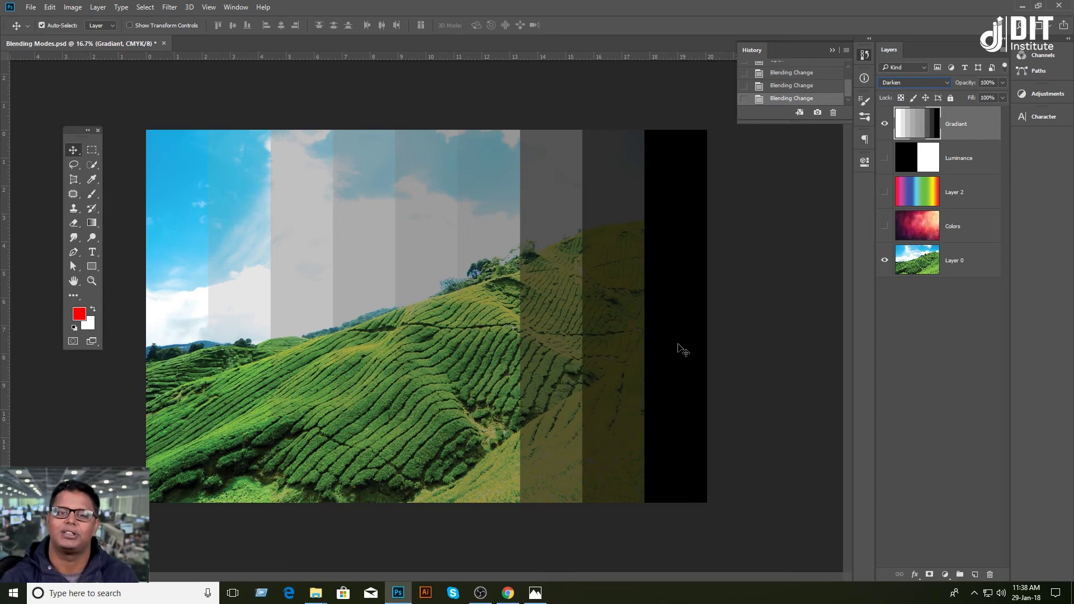
Cycle the Gradiant blend through Color Burn, Linear Burn and Linear Dodge (Add), ending on Darker Color.
left_click(933, 82)
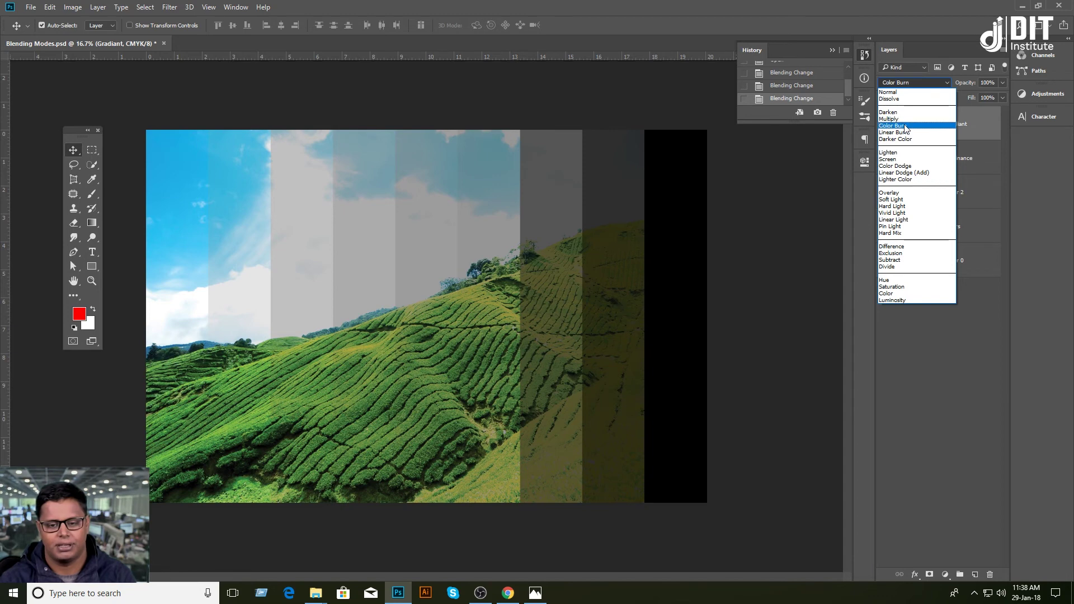
left_click(904, 126)
left_click(913, 83)
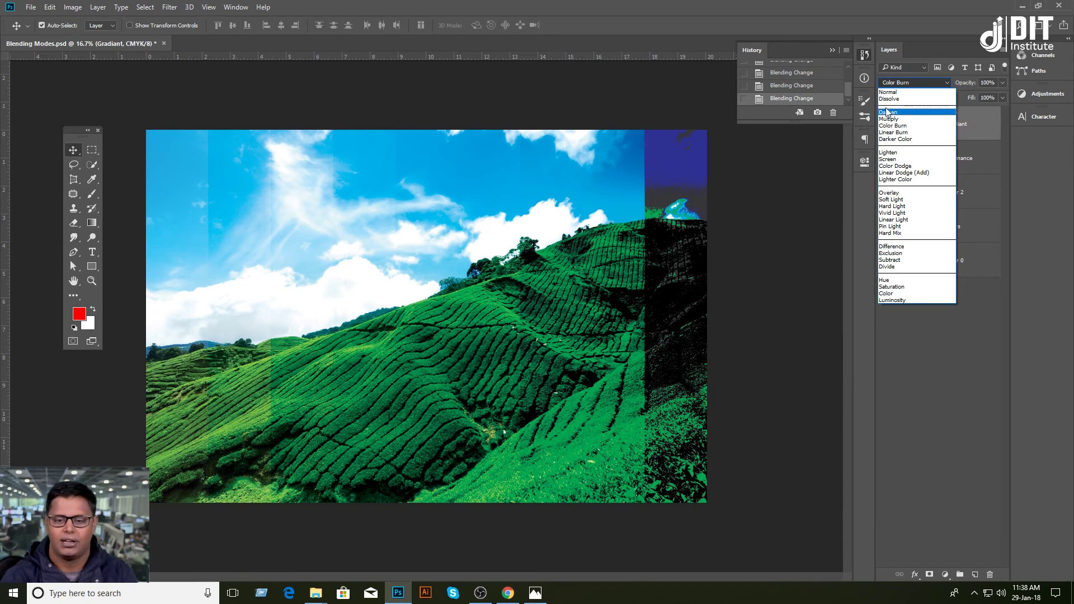
left_click(903, 132)
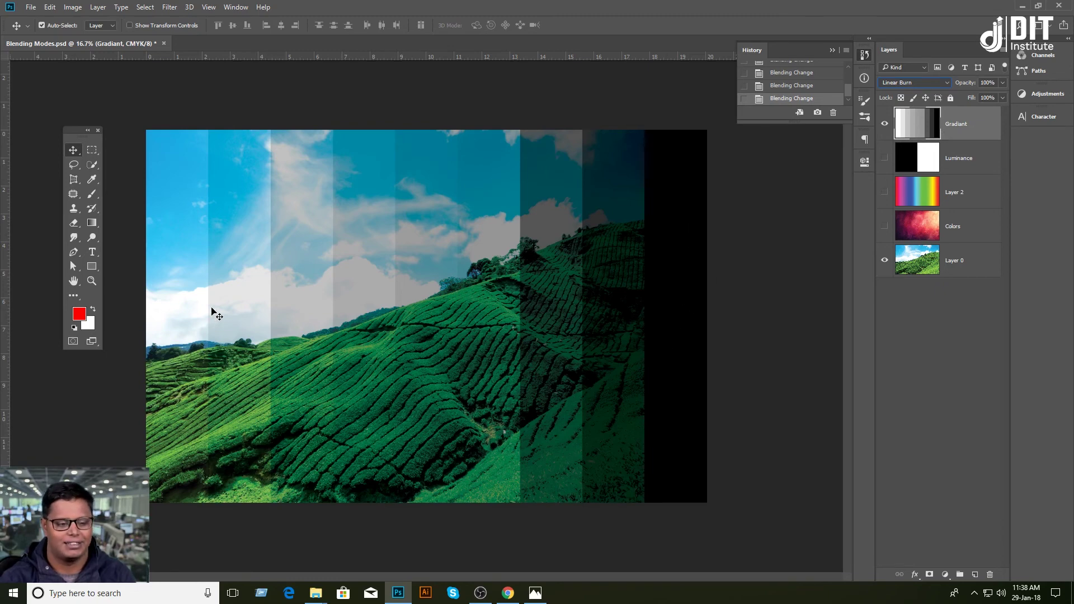
left_click(931, 82)
left_click(915, 174)
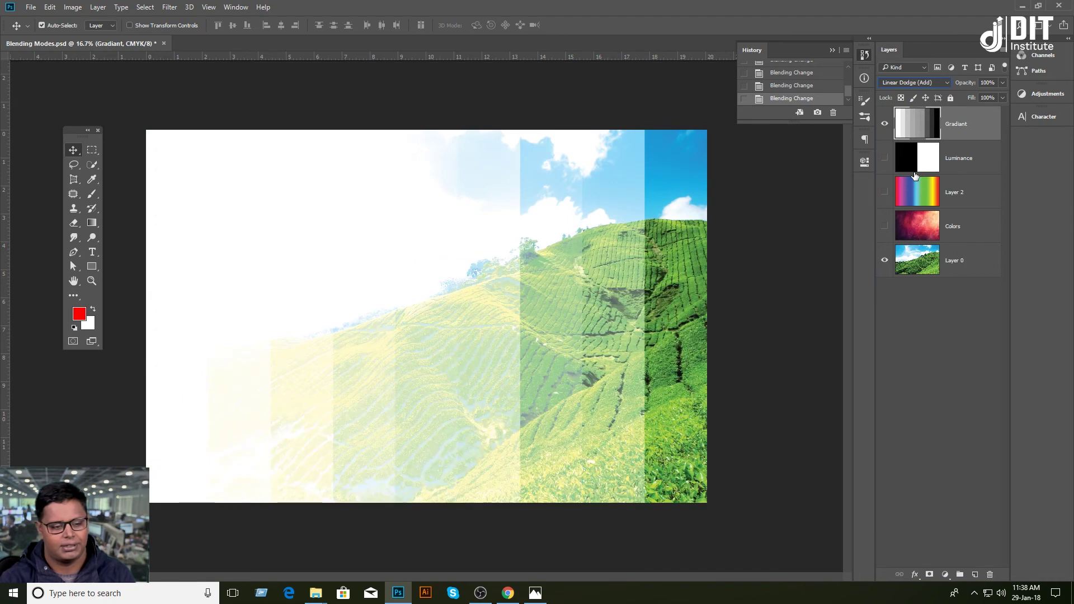
left_click(940, 84)
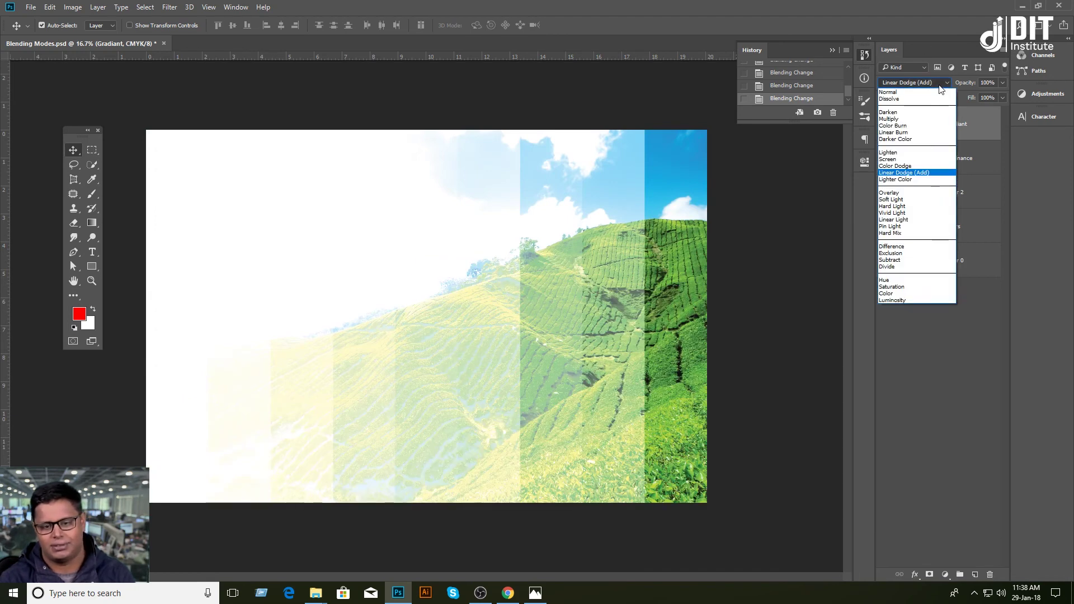
left_click(914, 140)
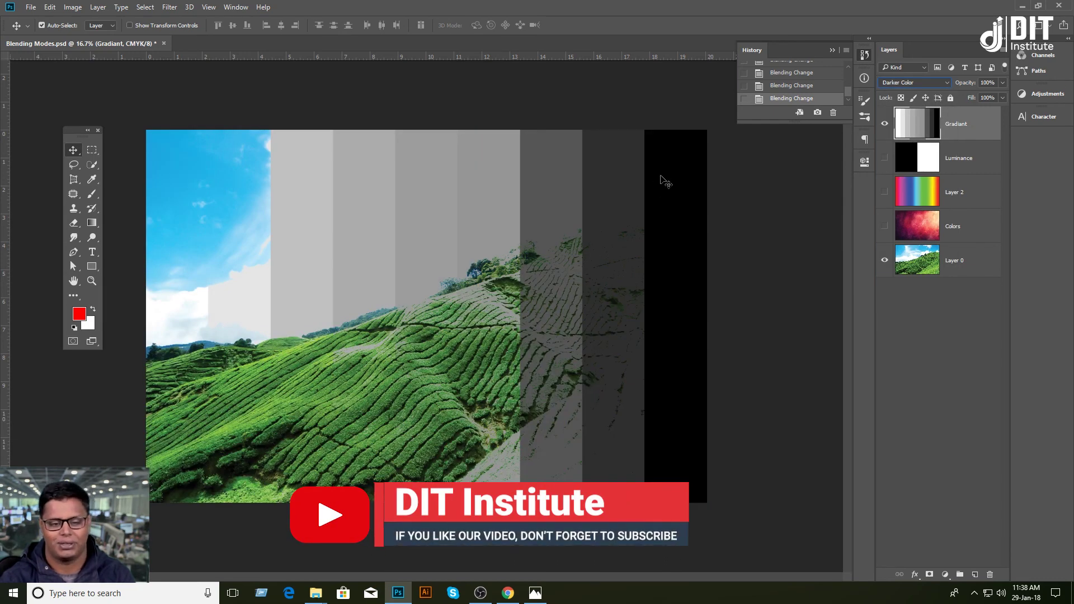
Reopen Blending Modes.jpg in Windows Photos over the Photoshop window.
left_click(536, 592)
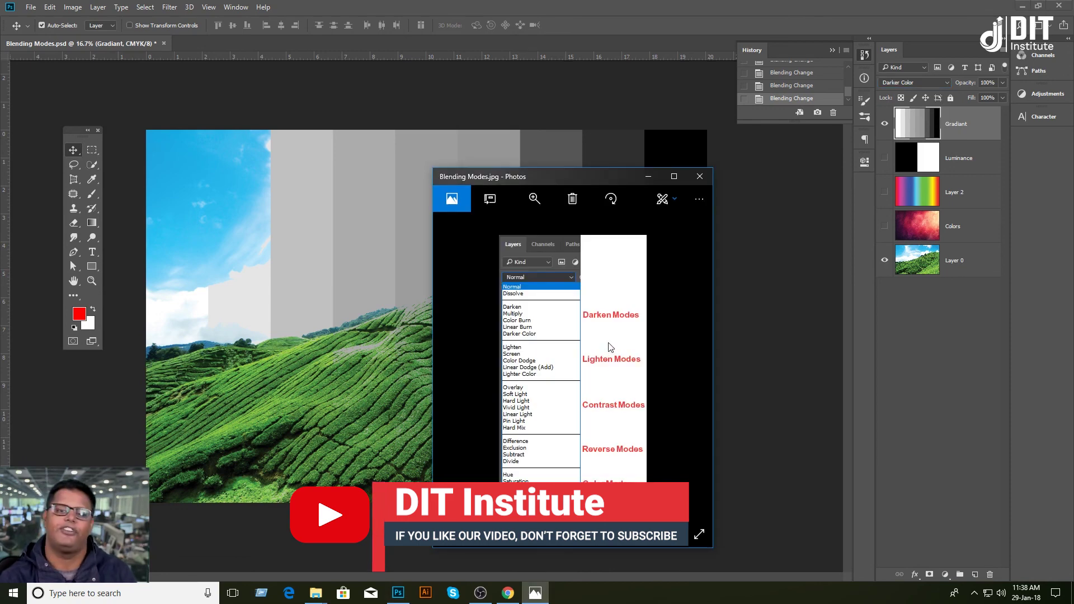